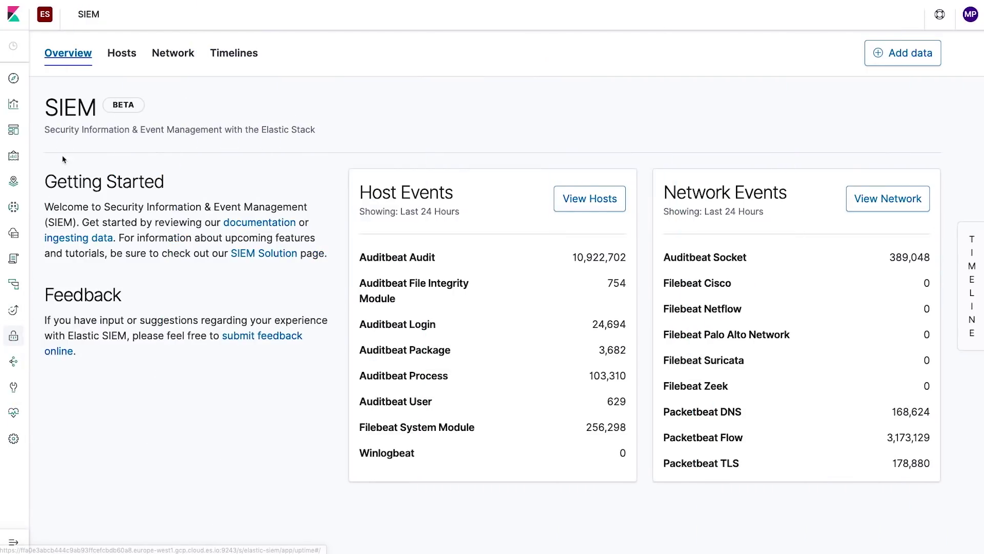
- Show the SIEM Hosts page with the brute force attack timeline open at Authentications
left_click(115, 53)
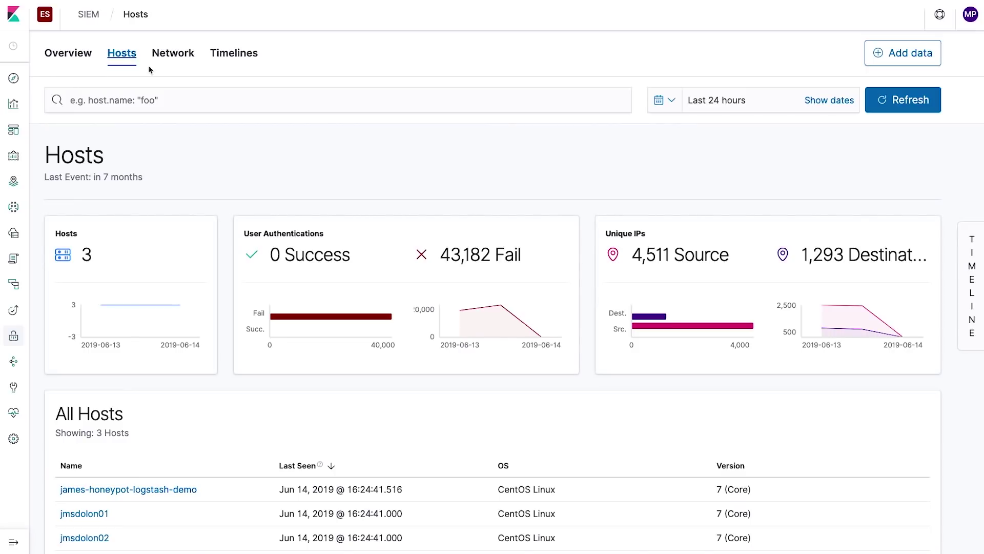
left_click(969, 281)
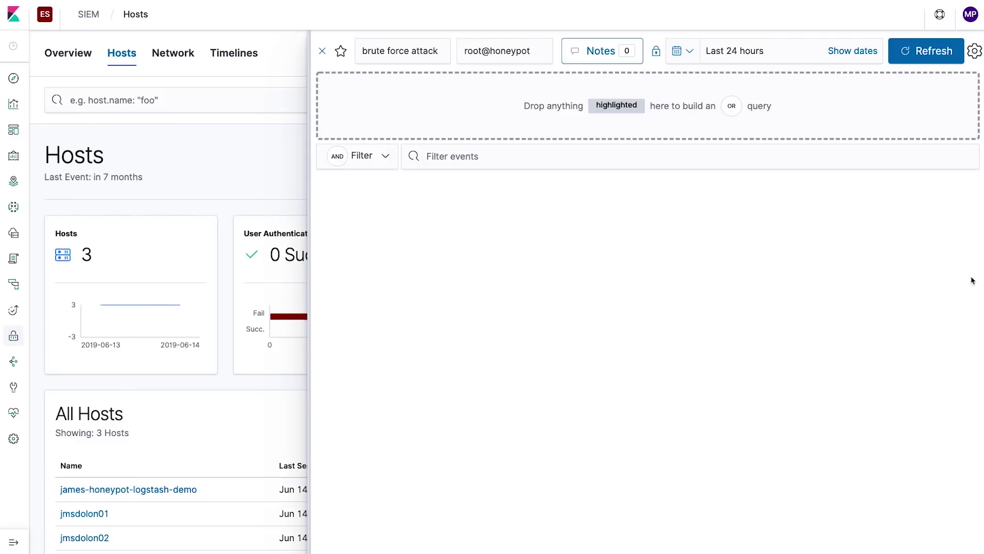
scroll(143, 347, "down", 9)
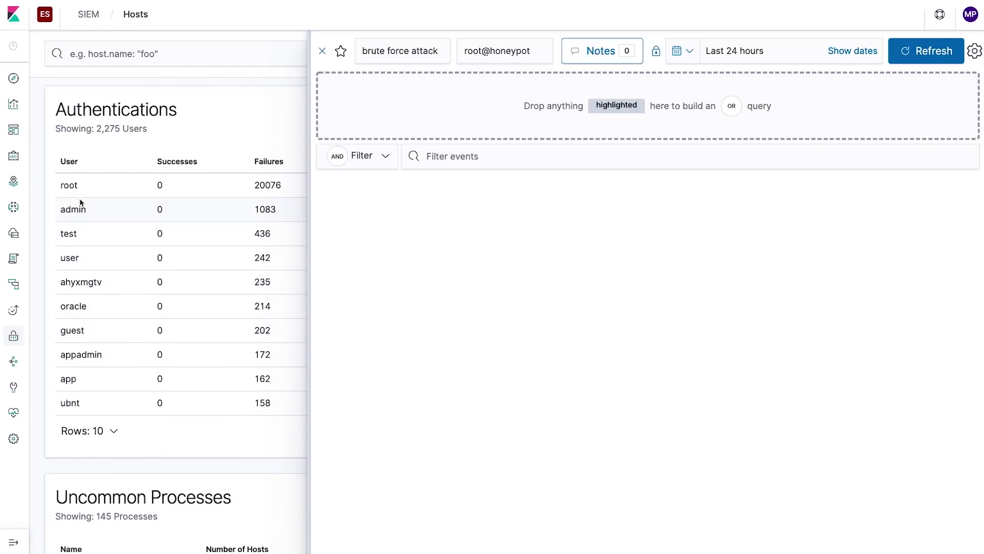
- Filter the timeline to user root and /etc/passwd events, and pin the first event
left_click_drag(66, 187, 383, 126)
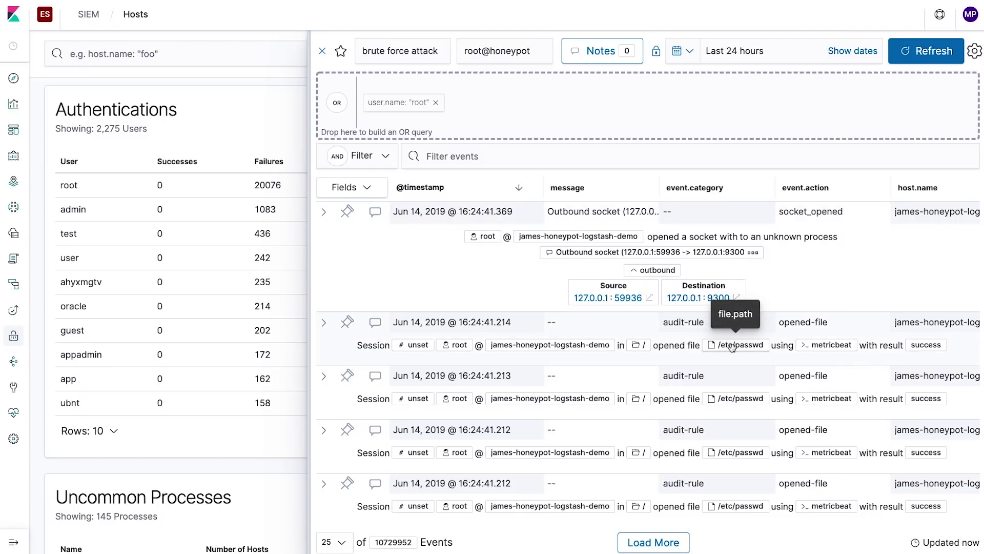
left_click_drag(712, 342, 492, 103)
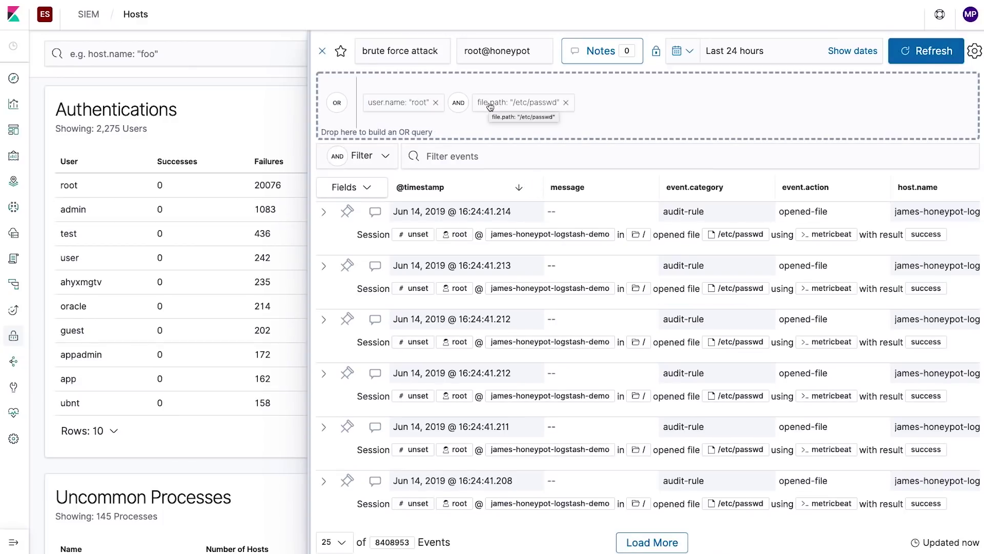
left_click(347, 212)
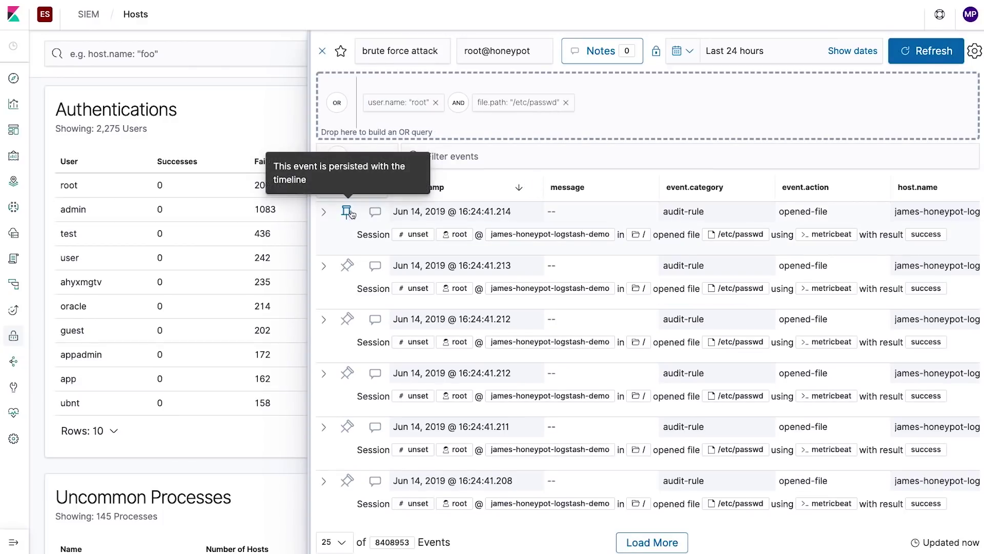
- Attach a note to the pinned event saying no further action is required
left_click(375, 213)
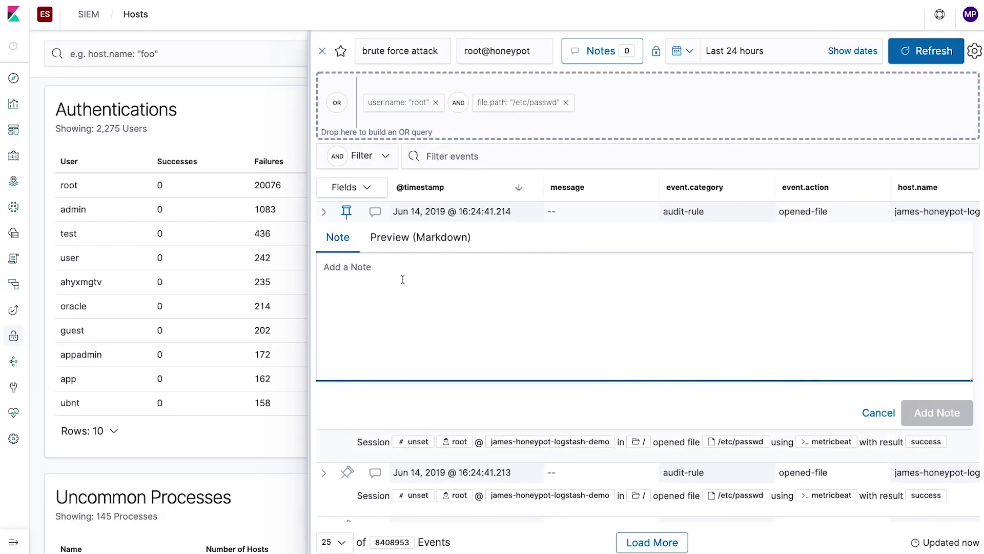
type("Failed login attempt recorded on honeypot - no further action required")
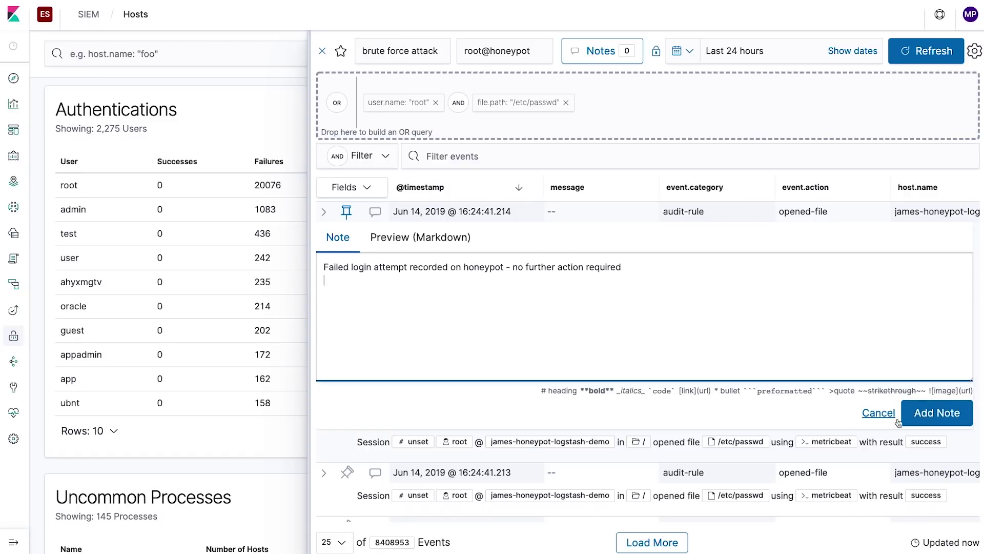
left_click(930, 414)
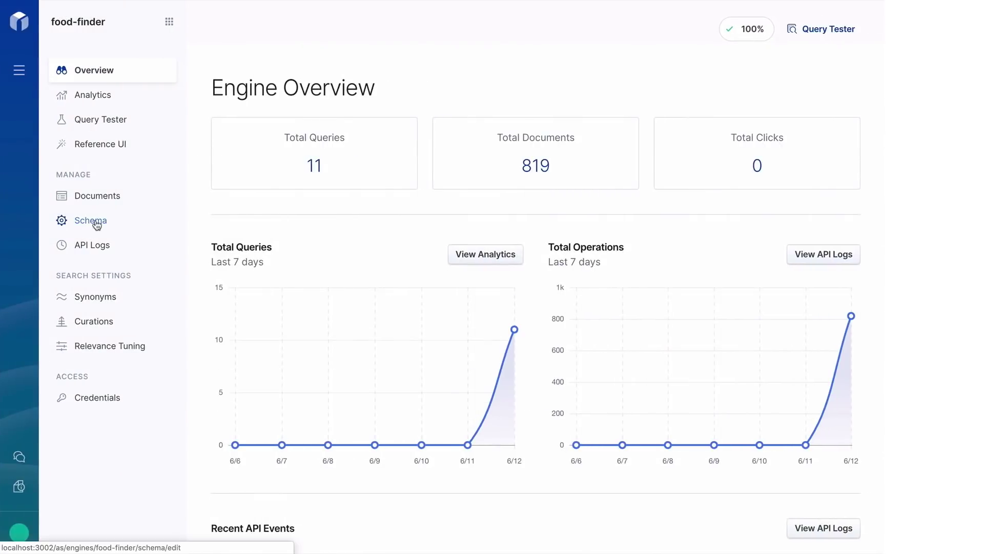
- Change the location field's type to geolocation in the food-finder schema and update types
left_click(95, 224)
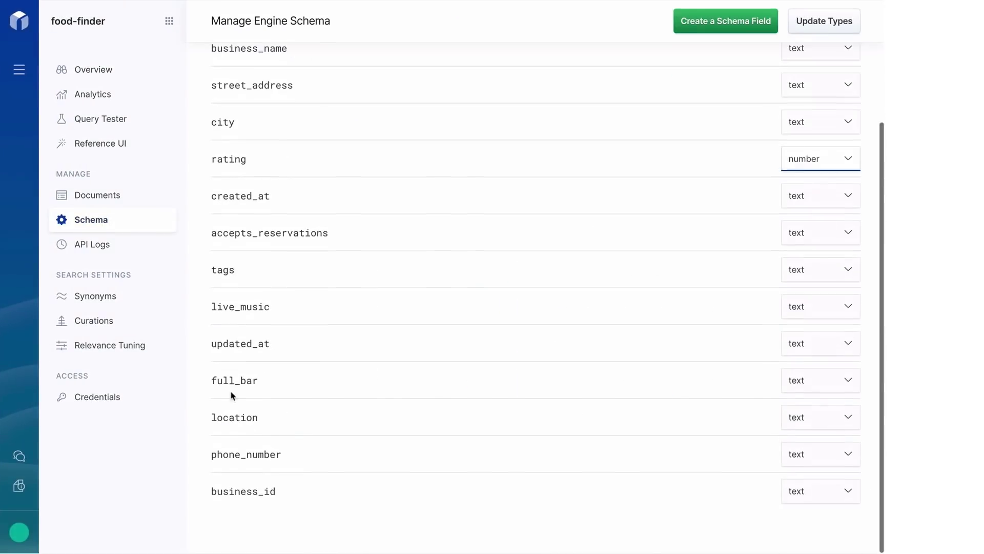
left_click(819, 418)
left_click(816, 451)
scroll(804, 131, "up", 5)
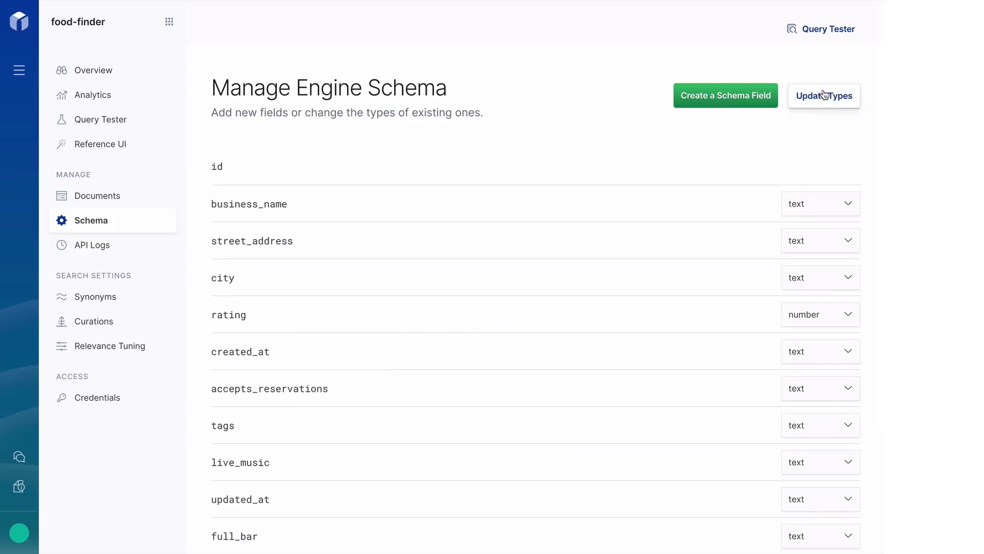
left_click(824, 96)
- In Relevance Tuning, test with query 'sushi' and add a functional boost on rating
left_click(91, 345)
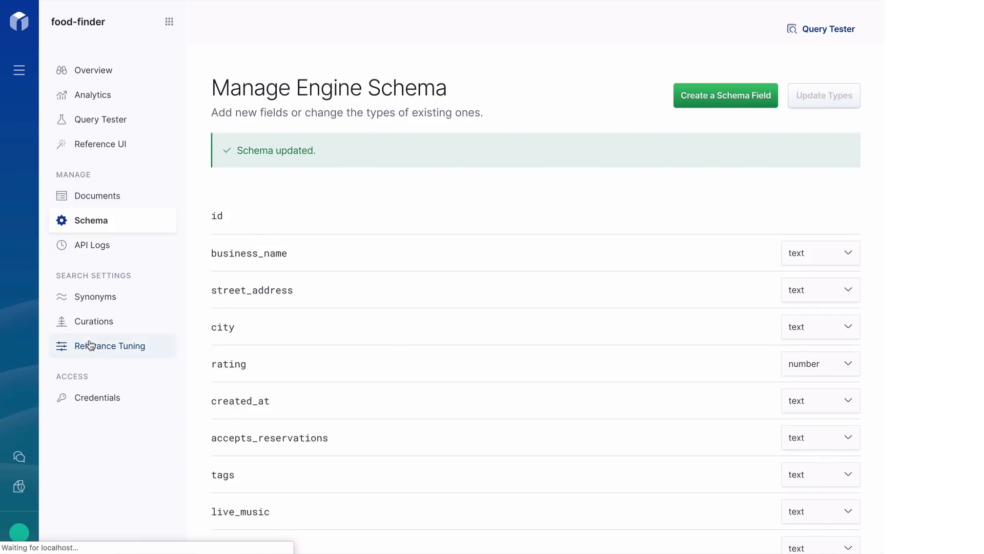
type("sushi")
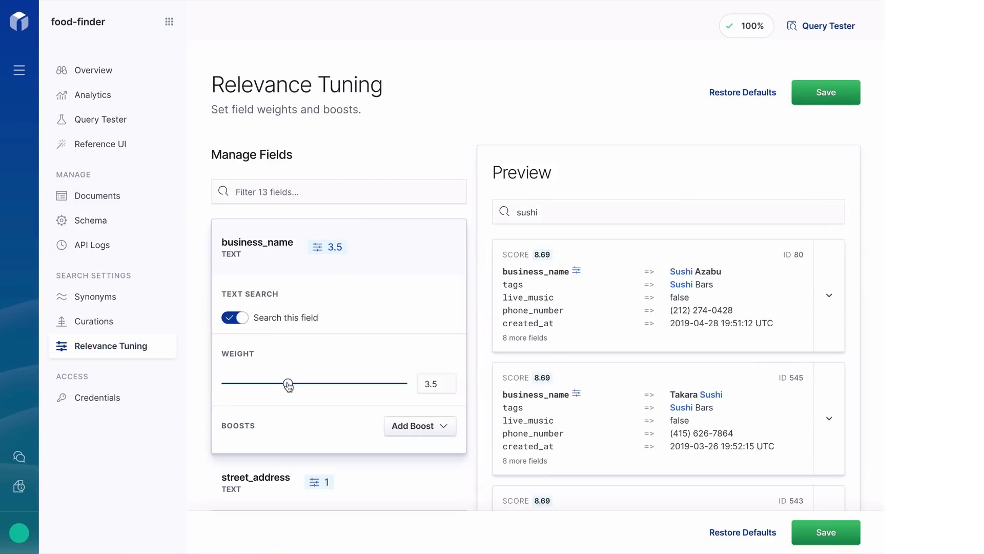
scroll(311, 386, "down", 1)
scroll(311, 386, "down", 3)
left_click(312, 410)
left_click(397, 319)
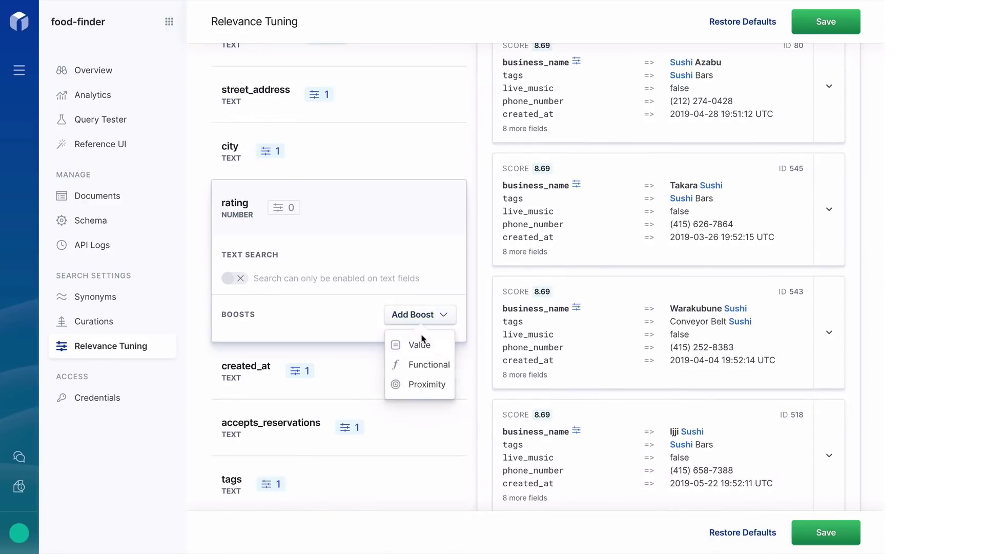
left_click(423, 365)
- Set the rating boost to Linear with Add operation and impact 3.2, then save
scroll(424, 365, "down", 3)
left_click(328, 263)
left_click(288, 286)
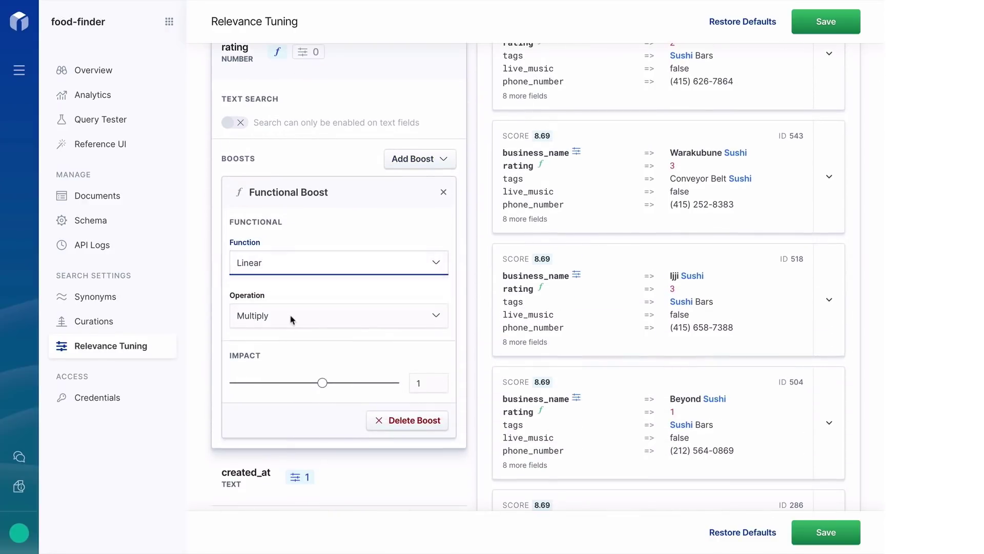
left_click(292, 316)
left_click(299, 331)
left_click_drag(322, 382, 340, 383)
scroll(340, 384, "up", 7)
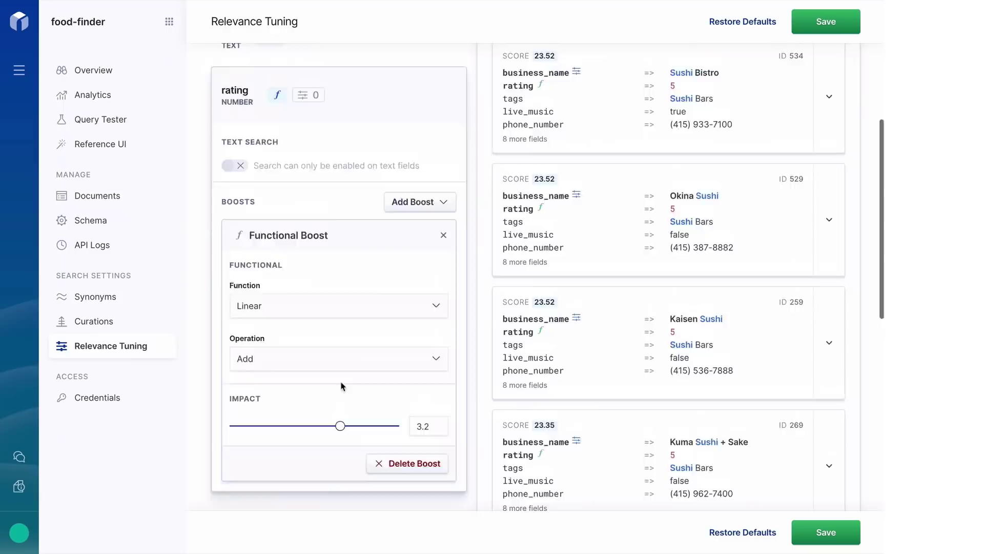
left_click(815, 82)
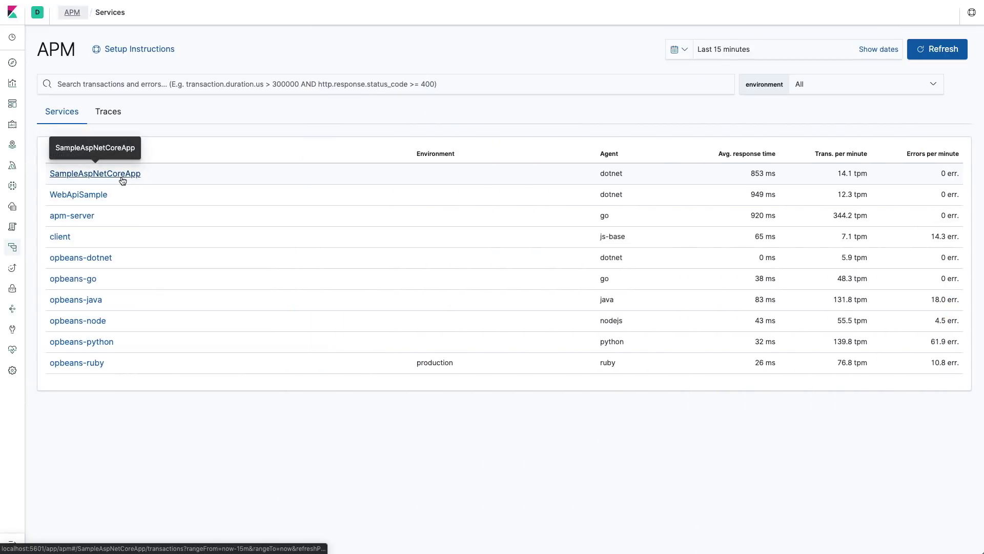
- Open SampleAspNetCoreApp's GET Home/DistributedTracingMiniSample transaction details
left_click(123, 181)
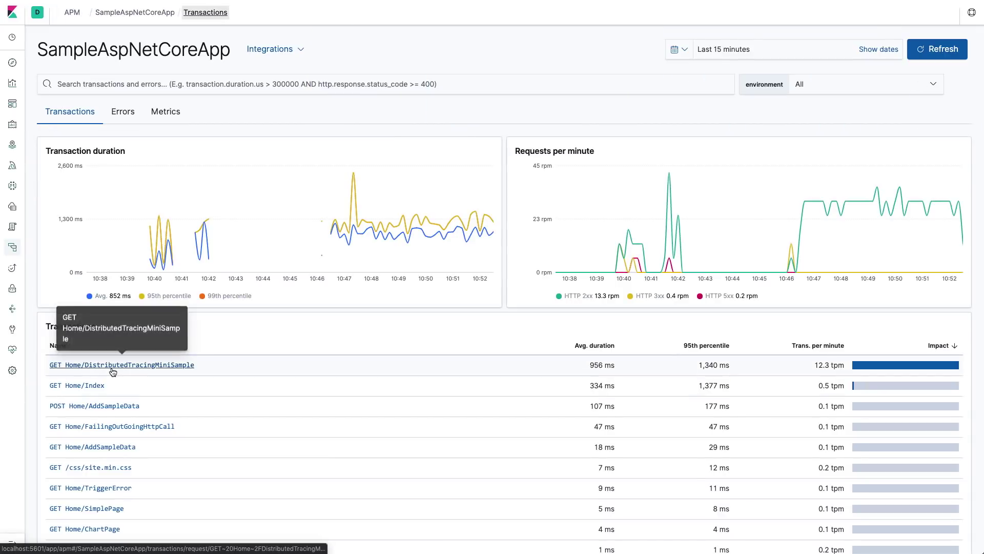
left_click(112, 367)
scroll(112, 367, "down", 3)
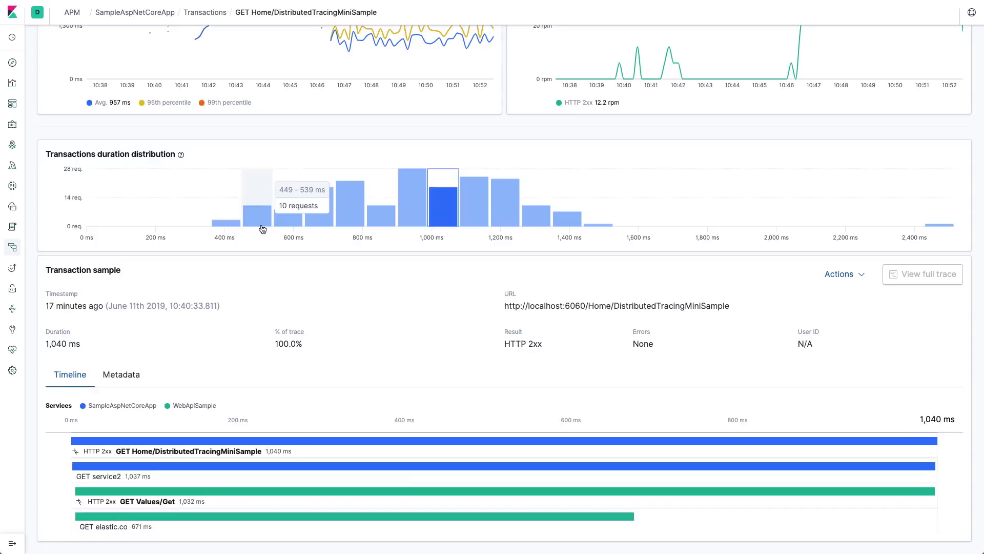
- View trace samples from the 449 ms, 809 ms, then slowest 2,427–2,517 ms buckets
left_click(262, 229)
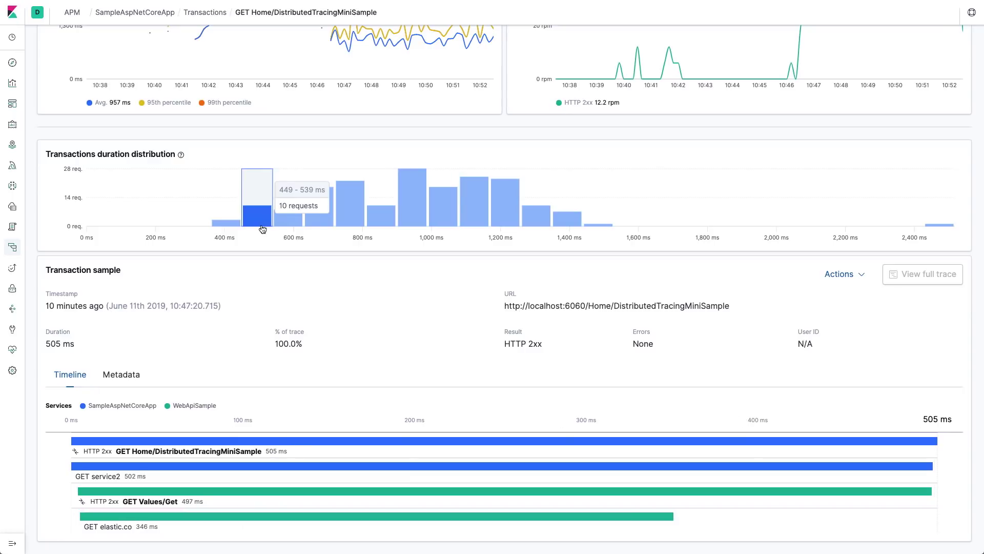
left_click(386, 229)
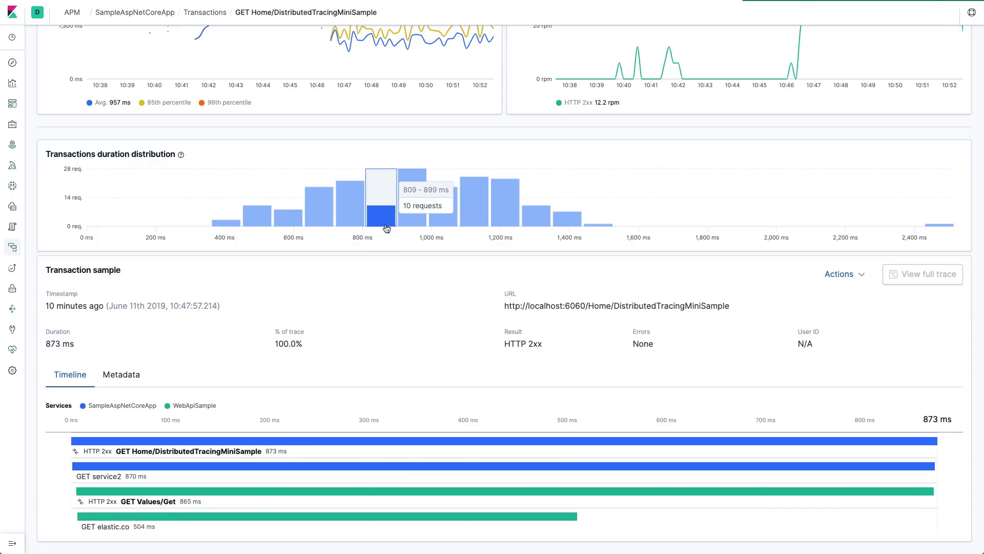
left_click(937, 226)
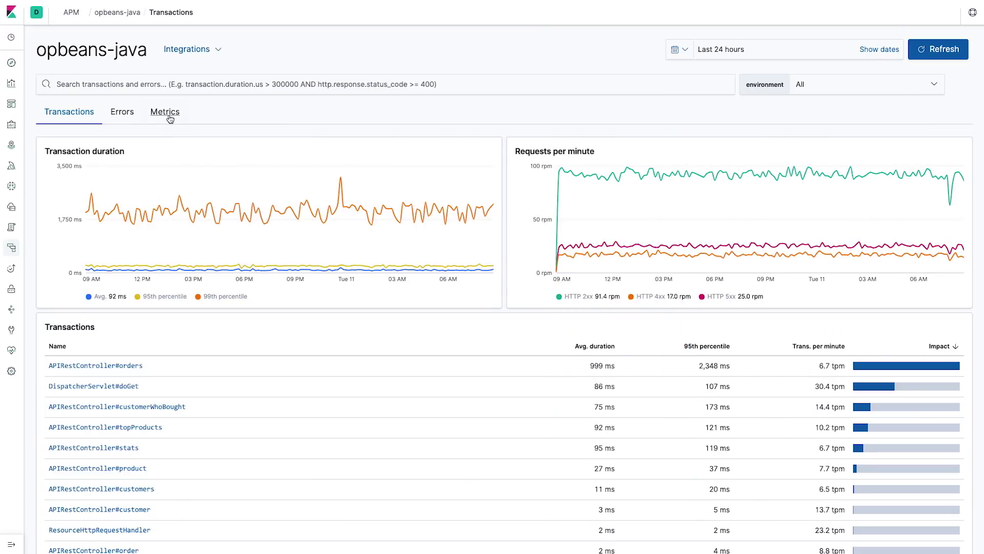
- Open opbeans-java metrics and brush the Heap Memory chart to roughly 04:30–06 PM
left_click(169, 113)
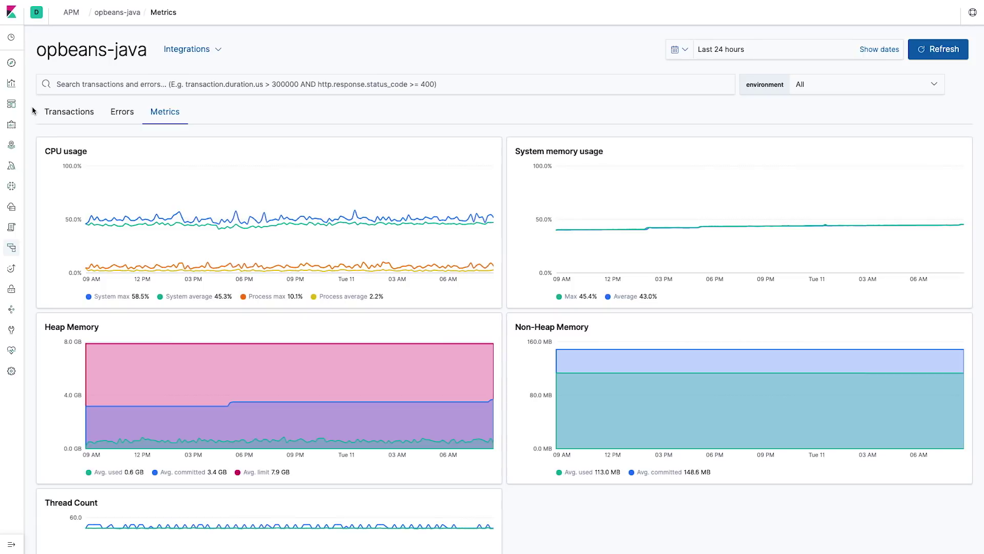
scroll(33, 110, "down", 3)
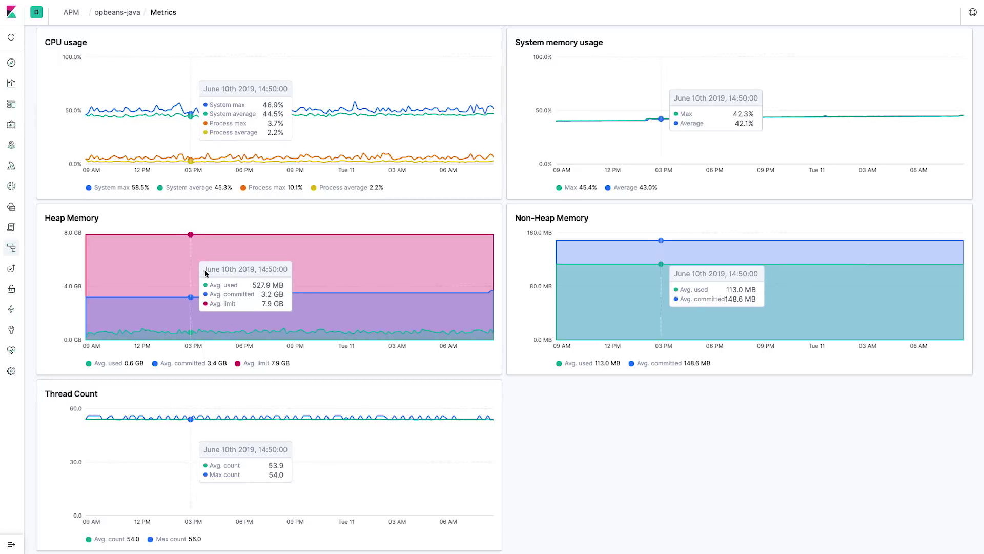
left_click_drag(218, 298, 248, 301)
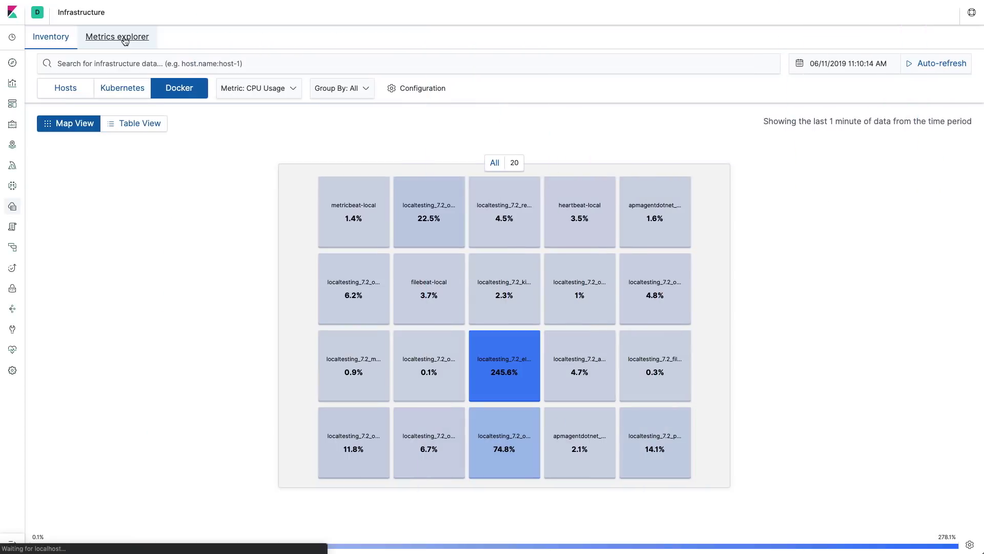
- Chart average docker.cpu.core.0.pct and docker.cpu.core.1.pct in Metrics Explorer
left_click(125, 41)
type("cpu.c")
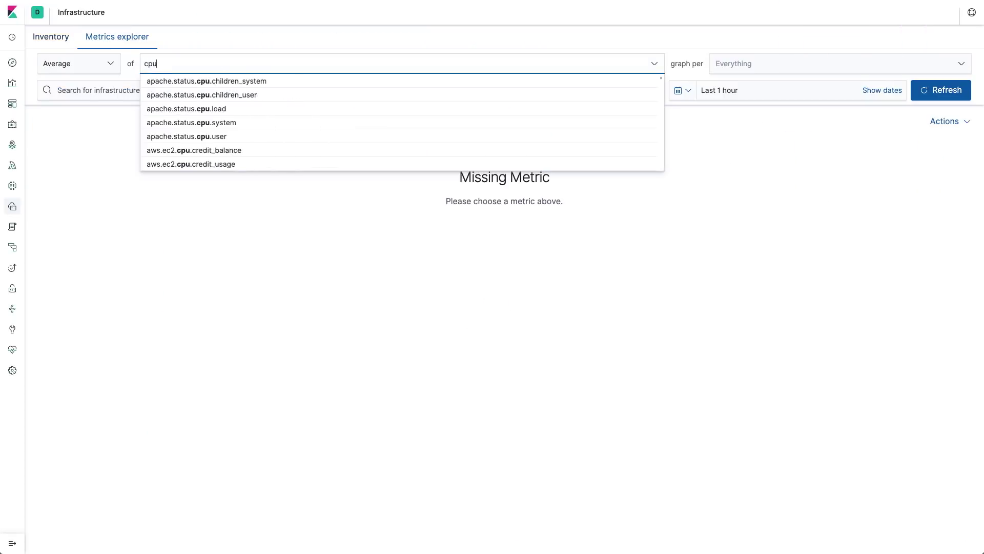
left_click(178, 138)
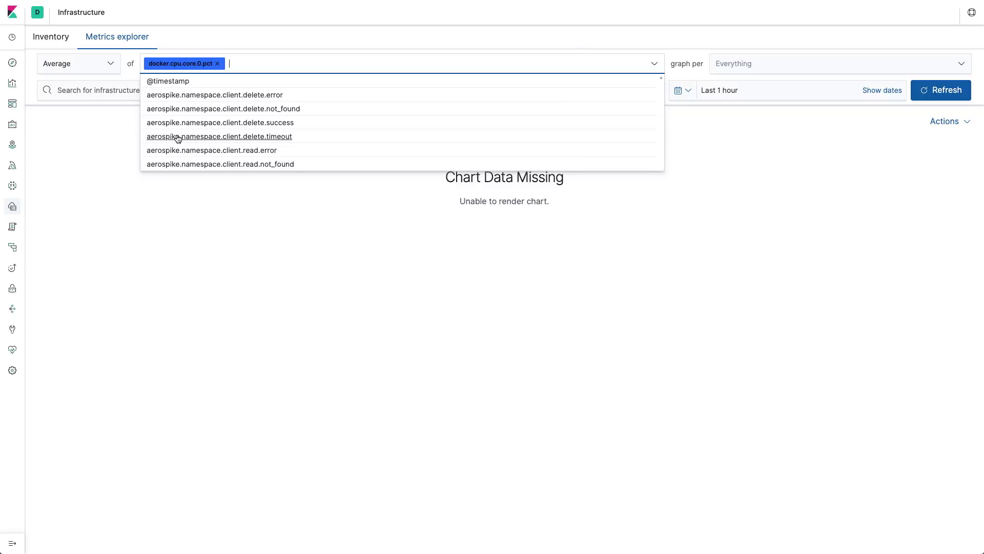
type("cpu.cor")
left_click(205, 95)
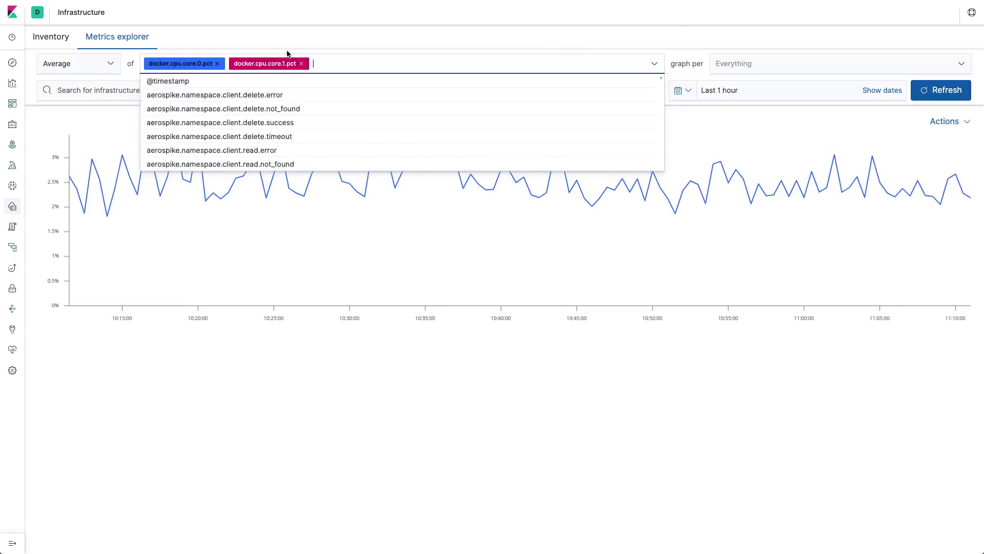
- Graph per container.name and open the localtesting_7.2_apm-server chart in Visualize
left_click(772, 70)
type("conta")
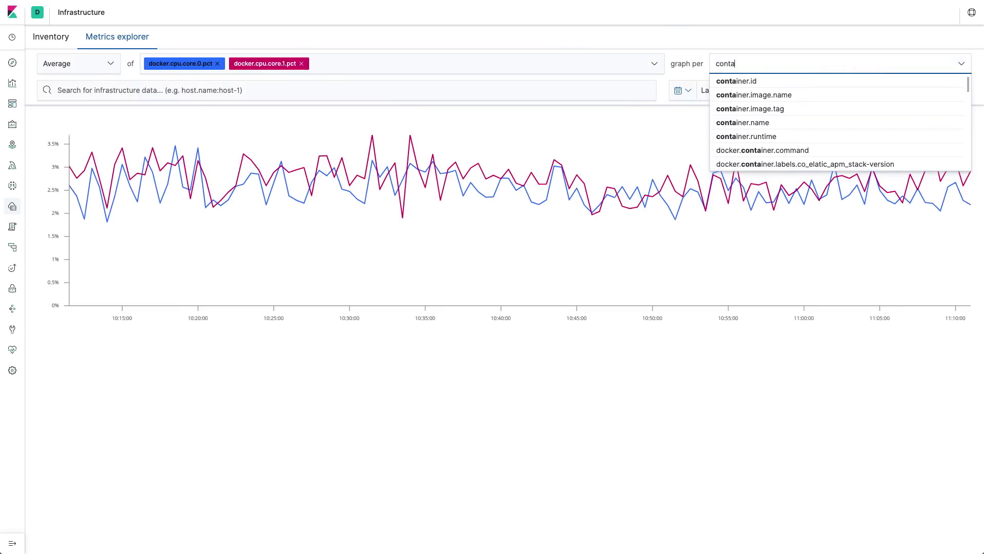
left_click(762, 122)
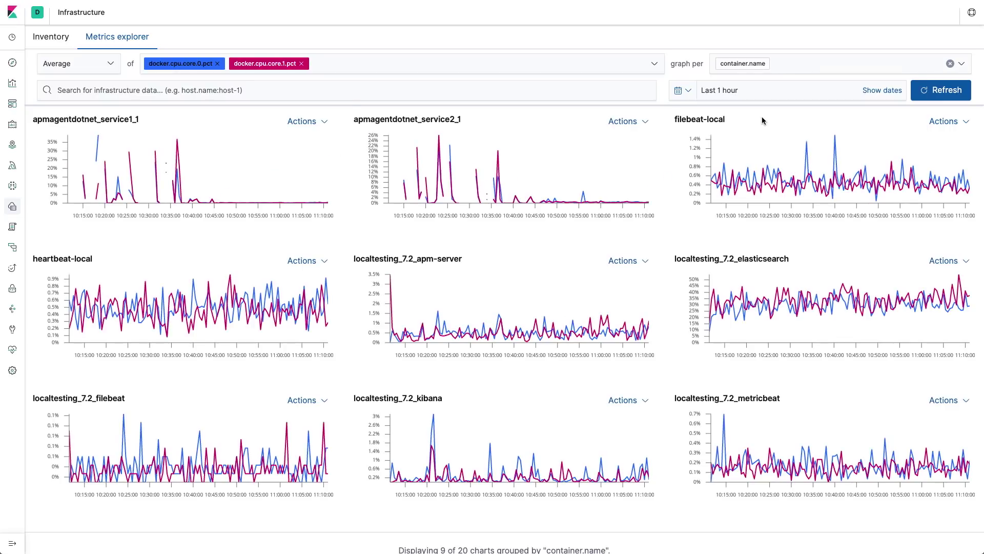
left_click(642, 266)
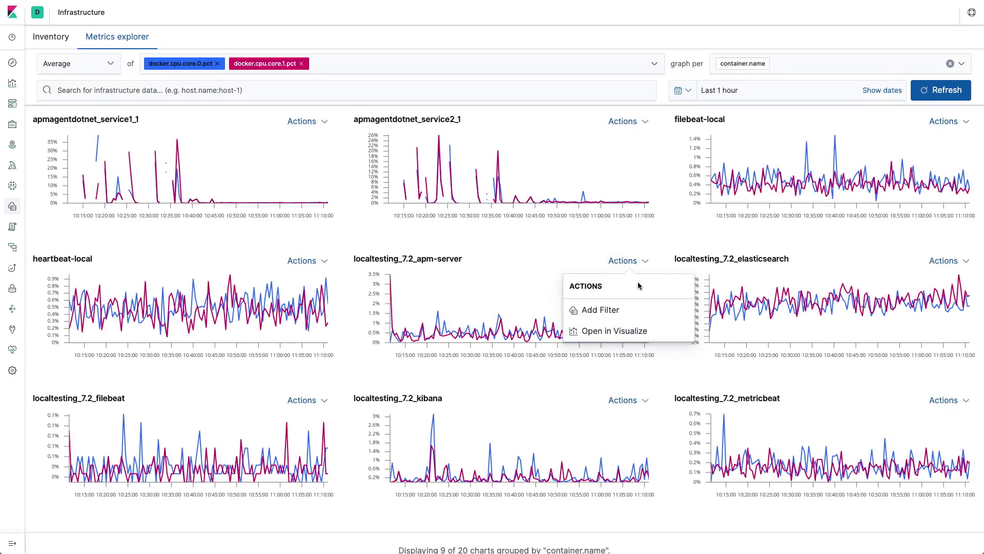
left_click(618, 331)
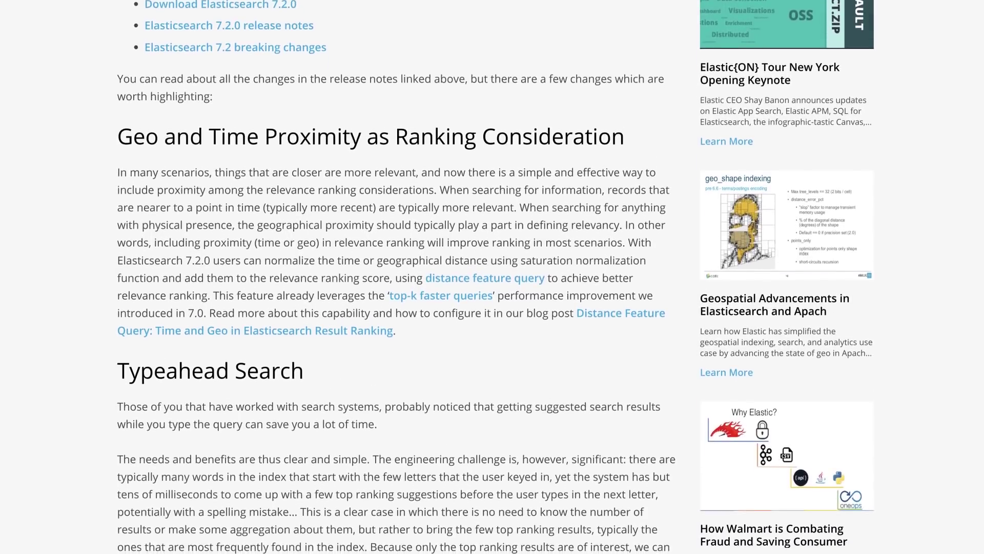
- Scroll the 7.2.0 release post past Geo and Time Proximity to Typeahead Search
scroll(495, 277, "down", 3)
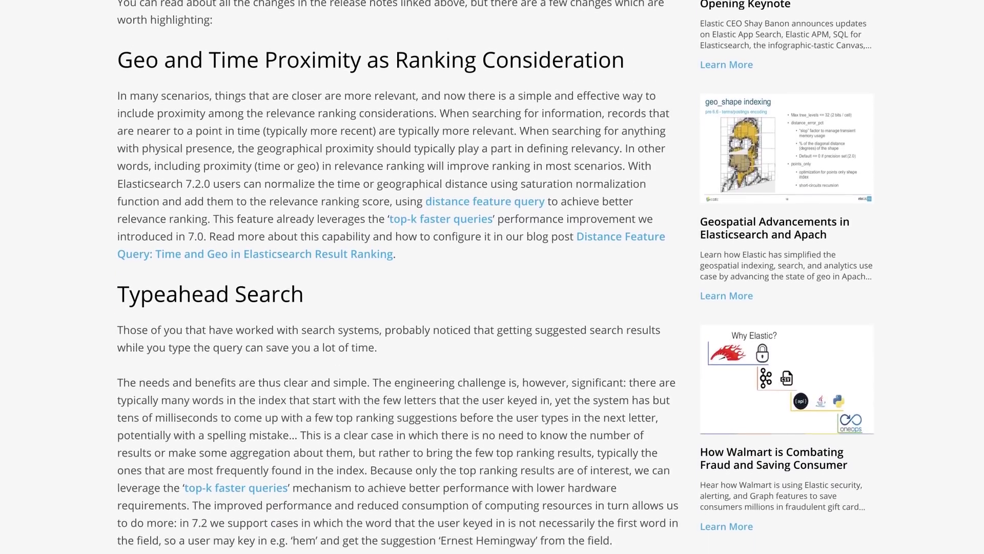
scroll(496, 277, "down", 3)
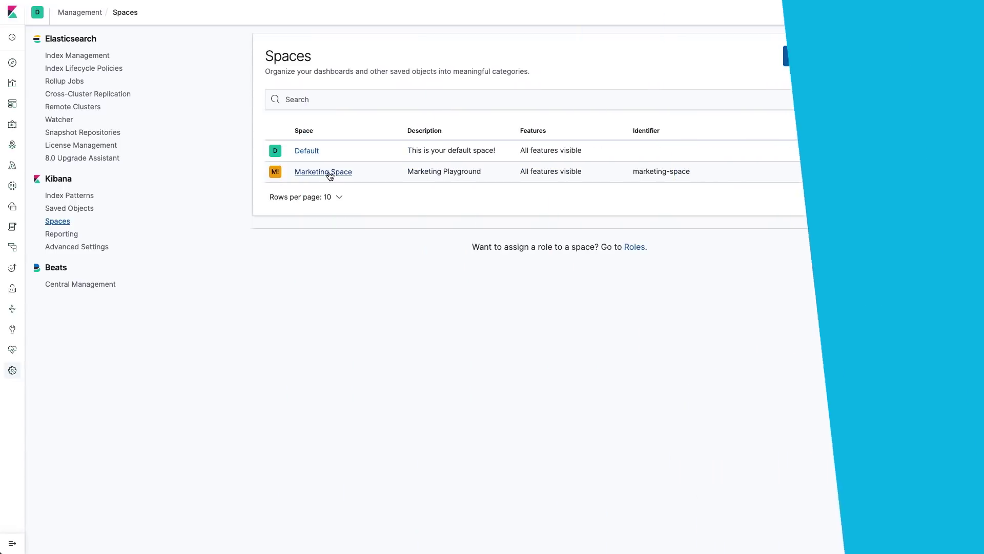
- Open Marketing Space's feature visibility settings and hide all features
left_click(328, 172)
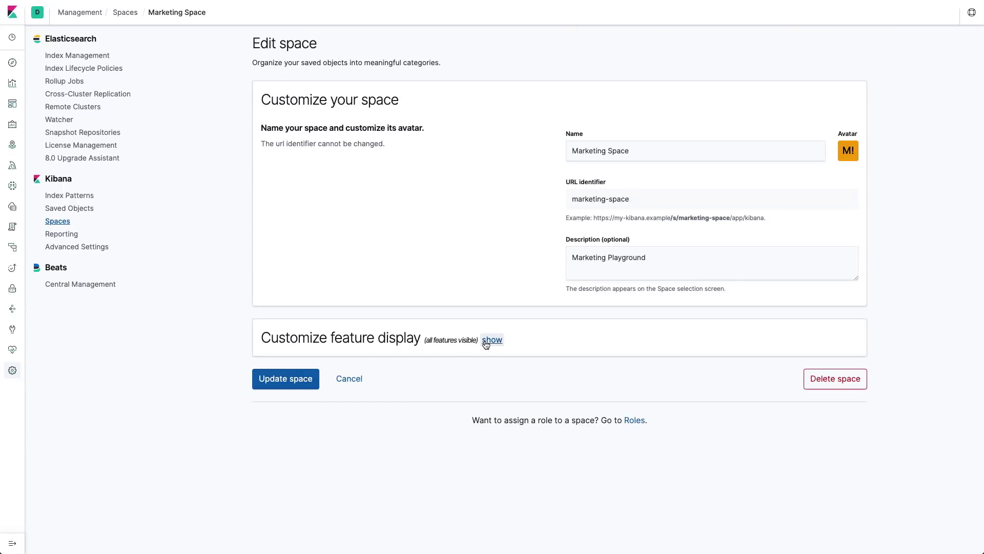
left_click(491, 341)
scroll(486, 344, "down", 6)
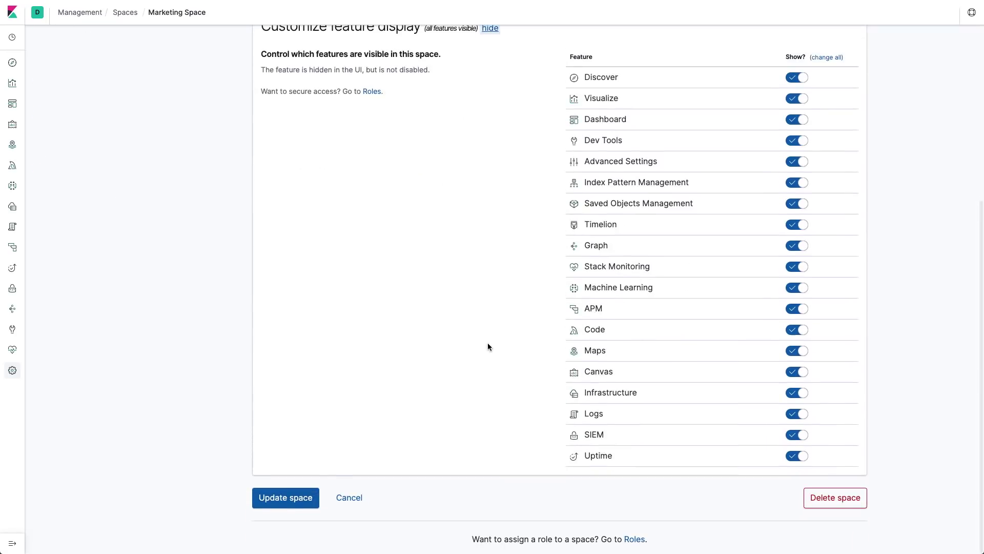
left_click(835, 58)
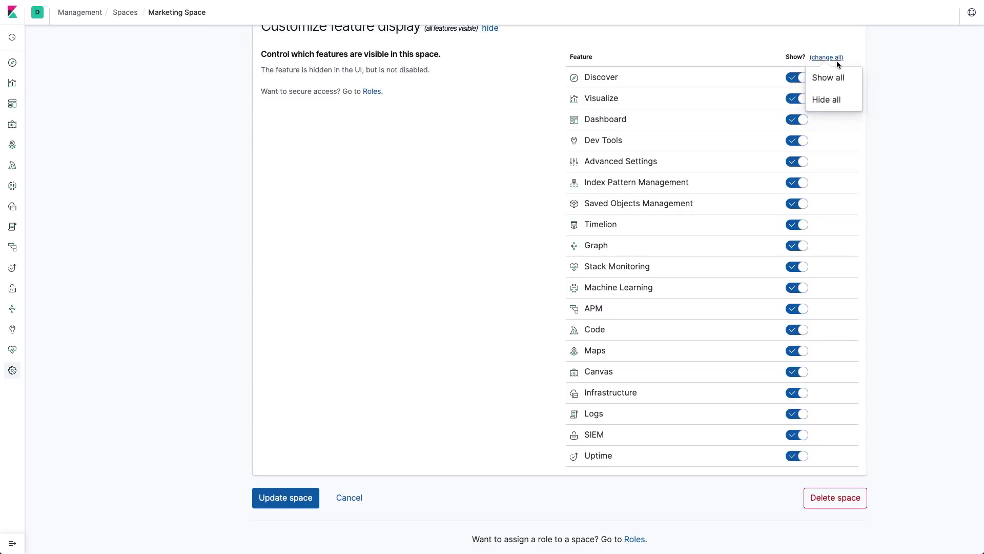
left_click(827, 99)
- Re-enable Discover, Canvas and Infrastructure, update the space, and switch into Marketing Space
left_click(796, 77)
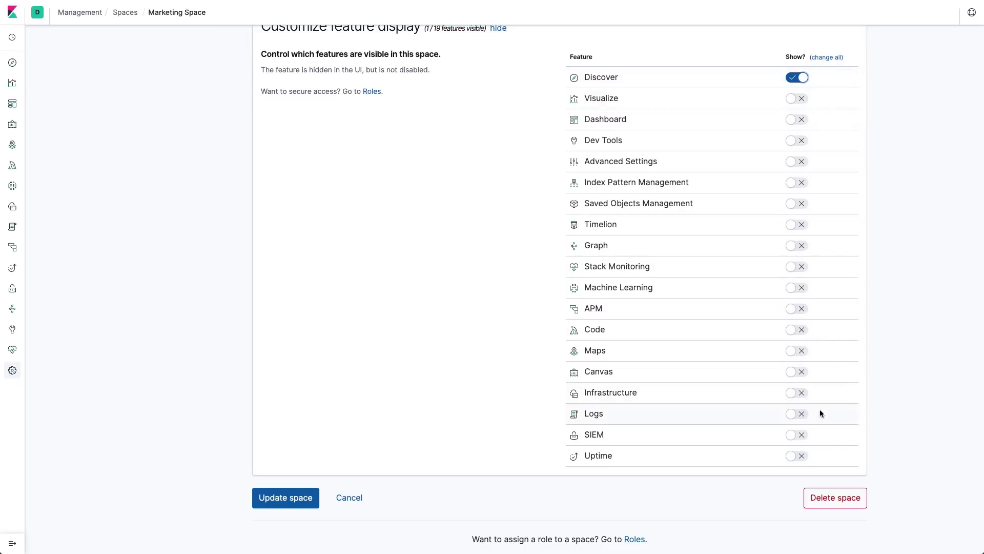
left_click(794, 372)
left_click(795, 393)
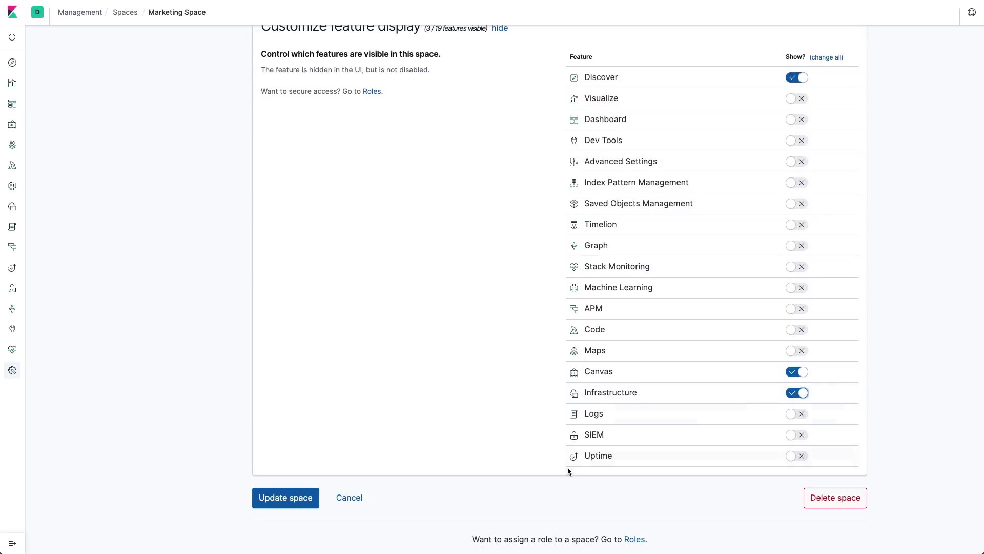
left_click(314, 500)
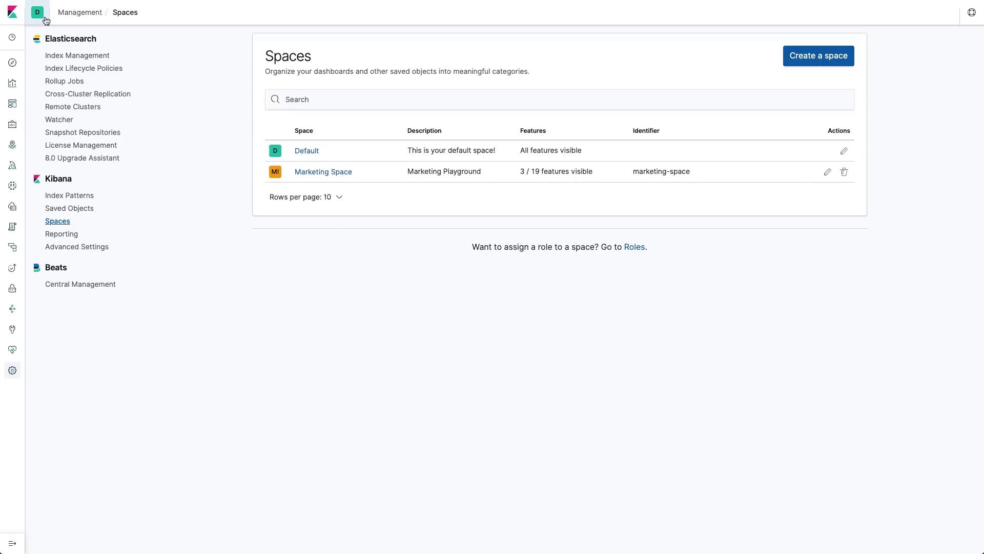
left_click(38, 13)
left_click(77, 92)
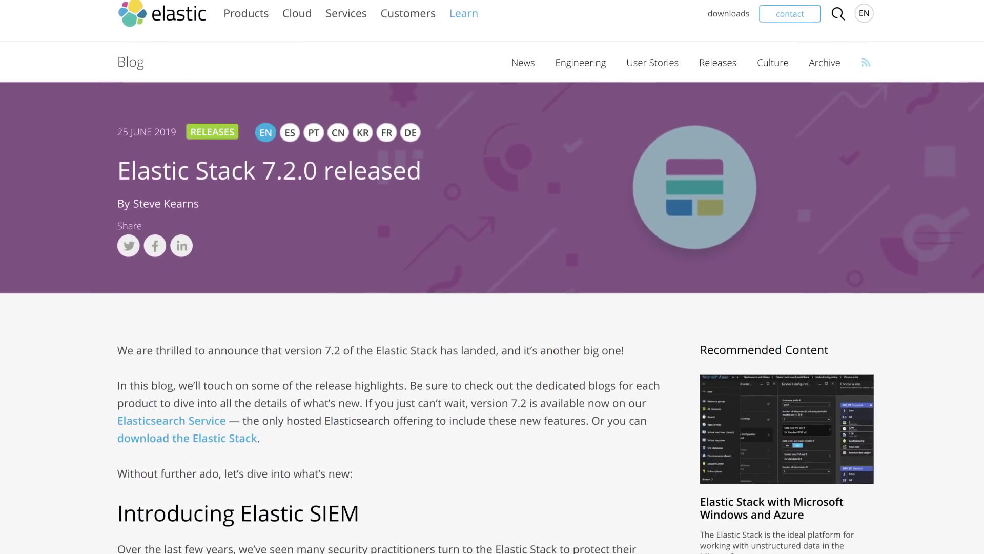
- Scroll the Elastic Stack 7.2.0 released post down to the Introducing Elastic SIEM screenshot
scroll(492, 277, "down", 3)
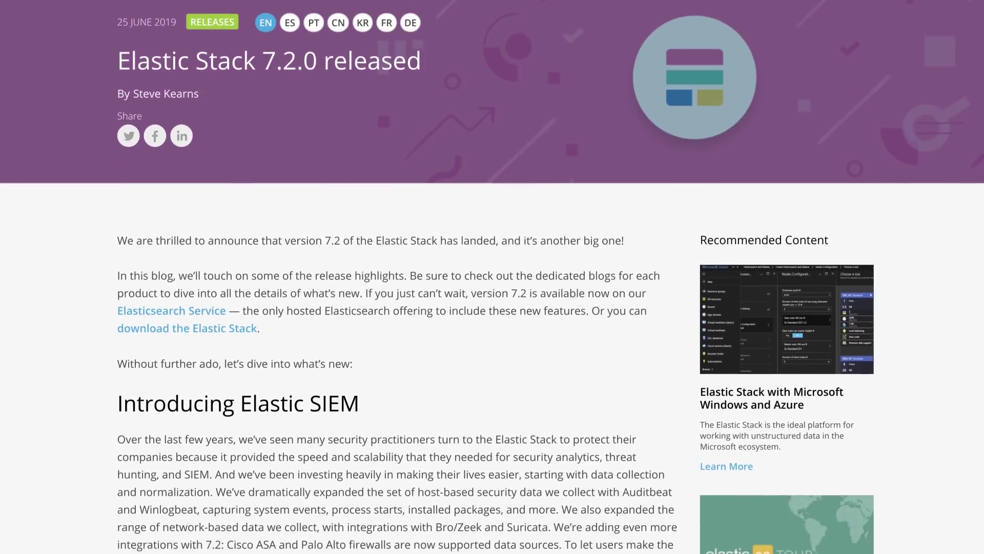
scroll(492, 277, "down", 4)
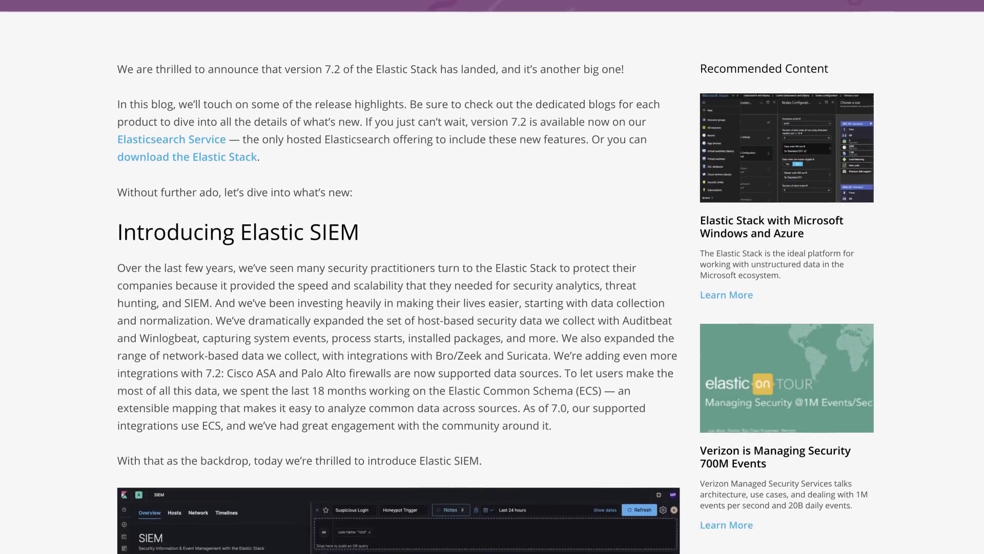
scroll(492, 277, "down", 4)
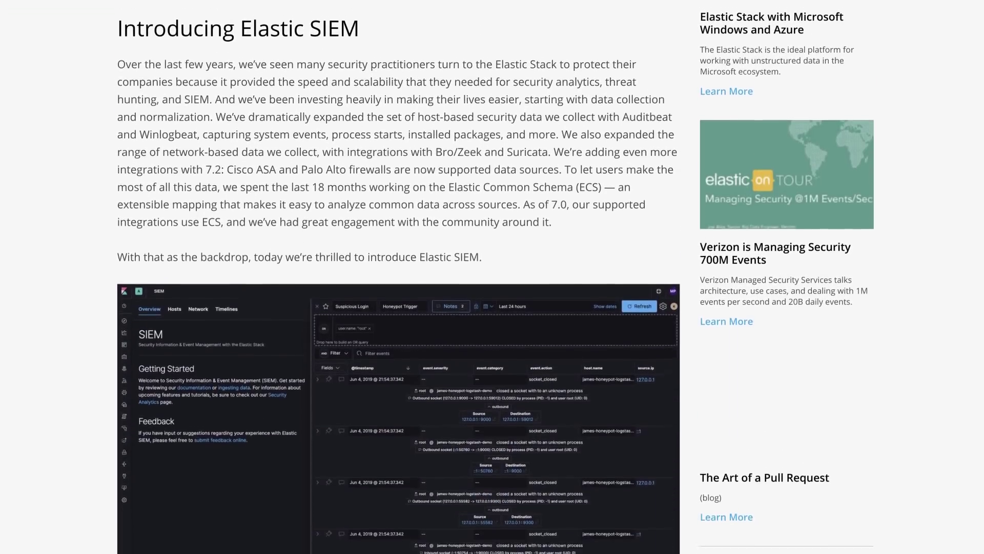